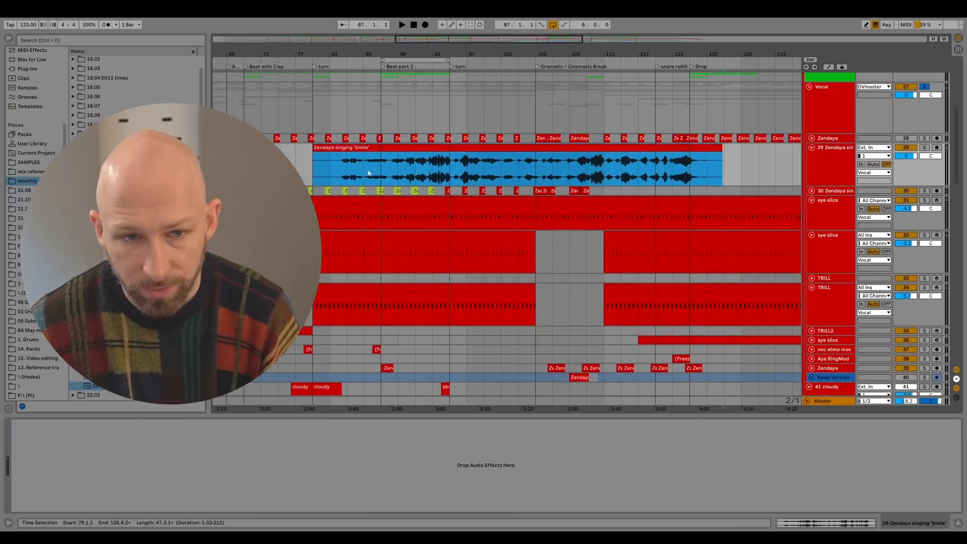
- Play the Zendaya singing 'Smile' vocal from bar 85 of the arrangement
left_click(346, 161)
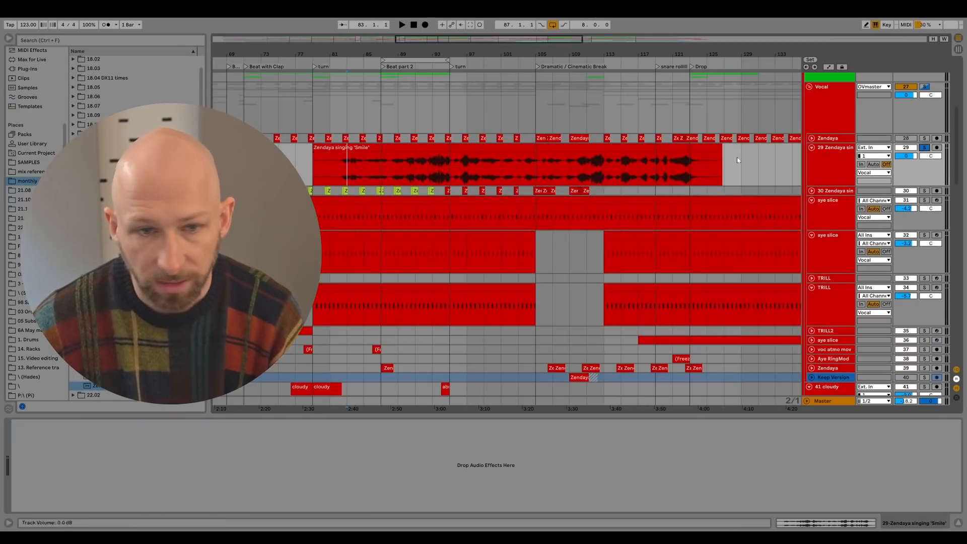
left_click(338, 161)
key("space")
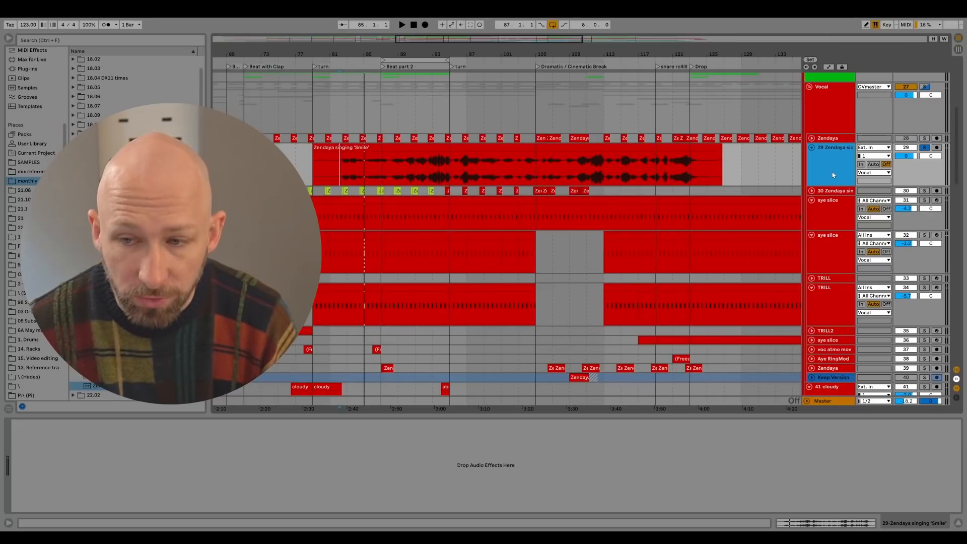
- Add a MIDI track below the vocal track and load the Zendaya singing 'Smile' clip onto it as a Simpler instrument
right_click(817, 165)
key("Escape")
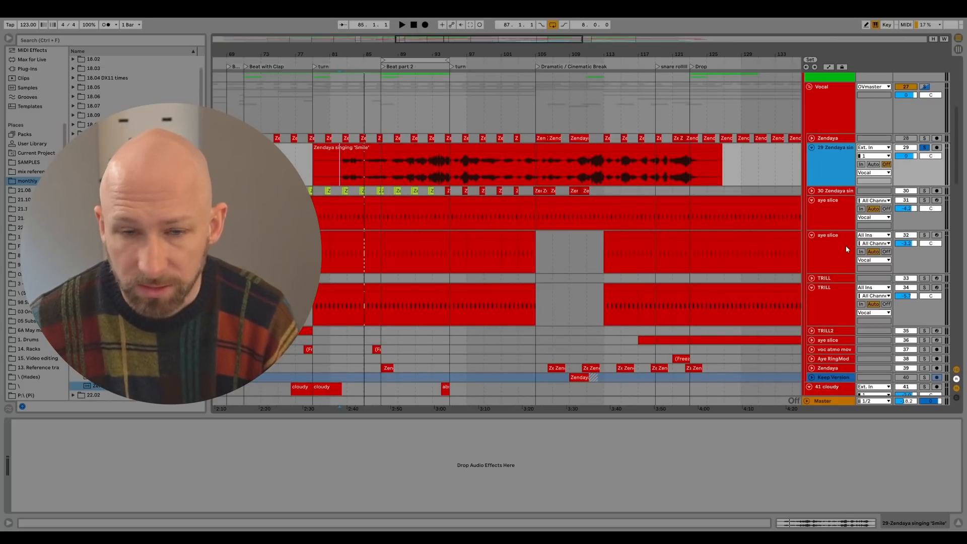
key("ctrl+shift+t")
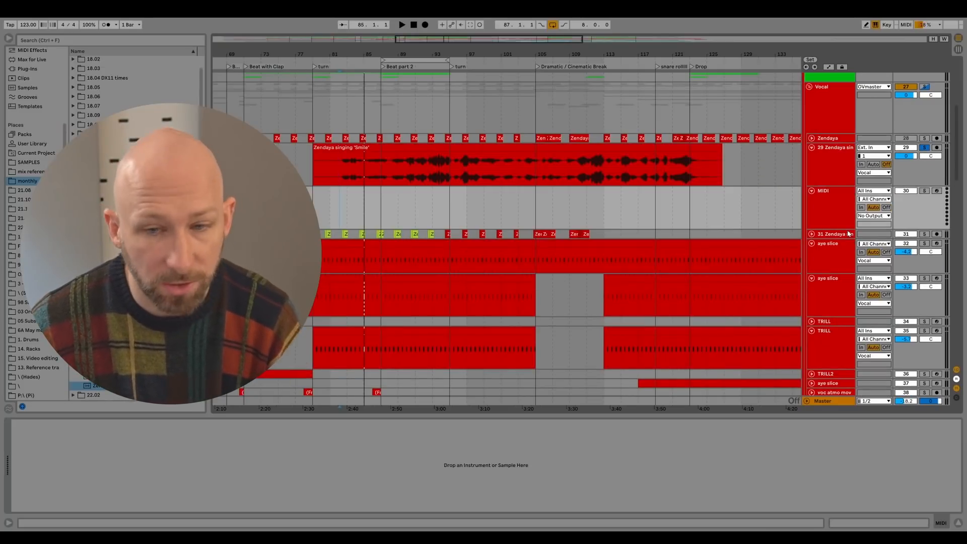
left_click(358, 204)
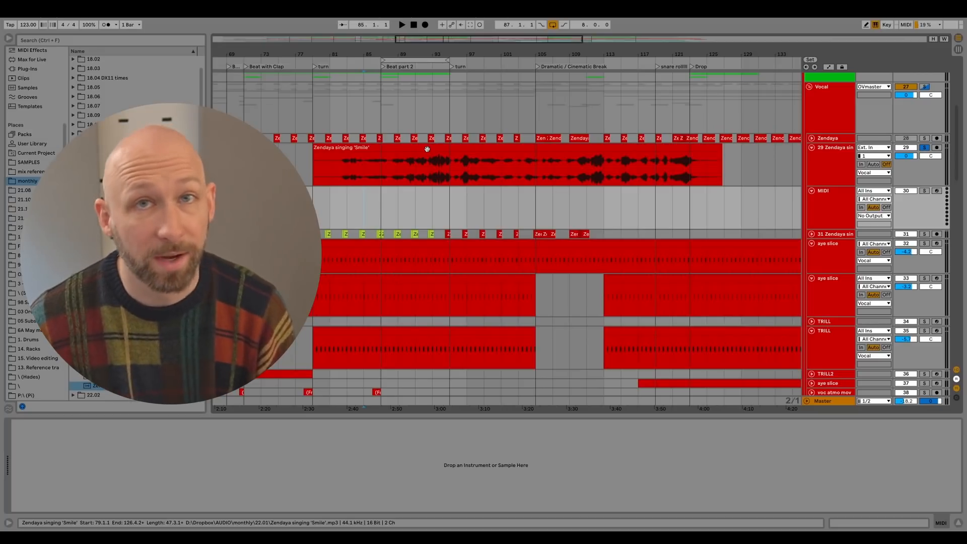
left_click(428, 149)
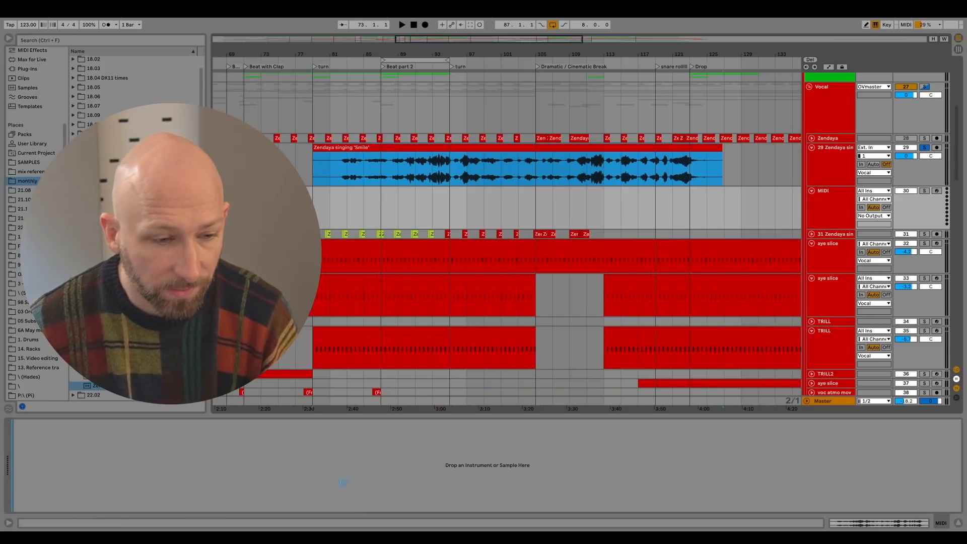
left_click_drag(46, 449, 261, 442)
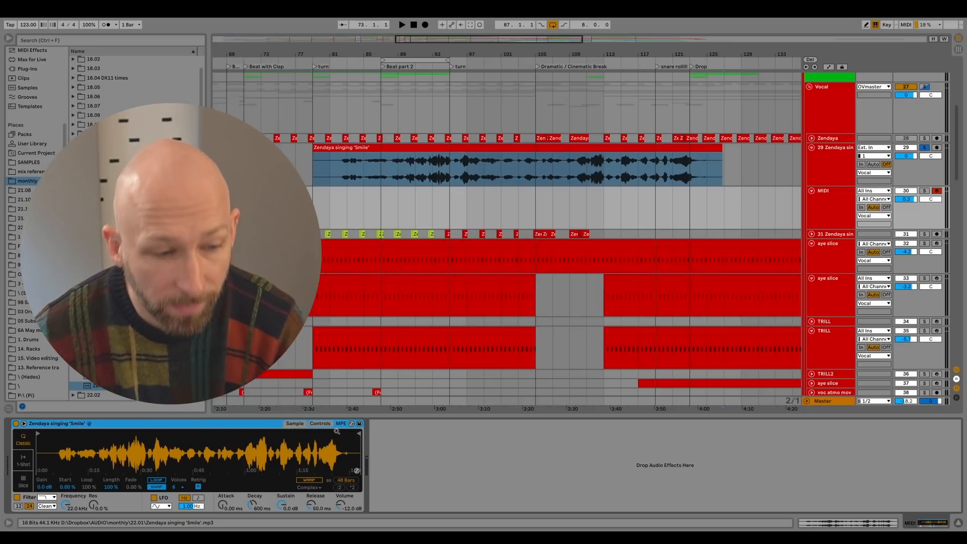
- Move the Simpler's sample start to the first sung phrase at about 0:07 and solo the MIDI track
left_click_drag(39, 433, 61, 433)
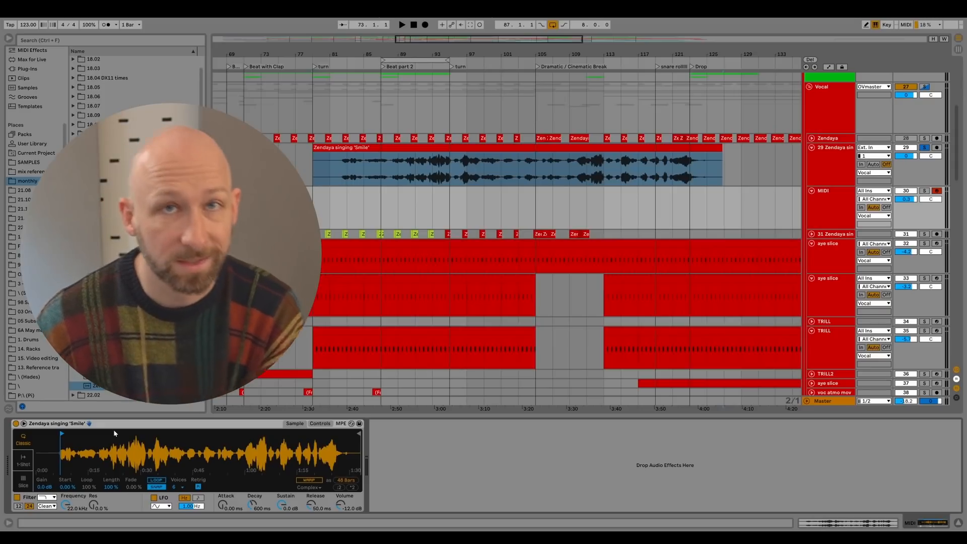
left_click(925, 191)
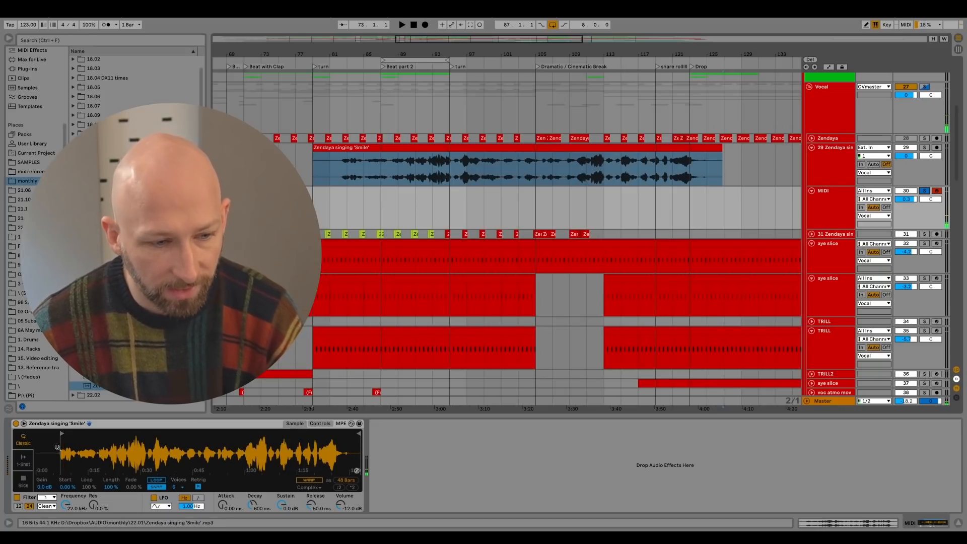
left_click_drag(62, 452, 61, 524)
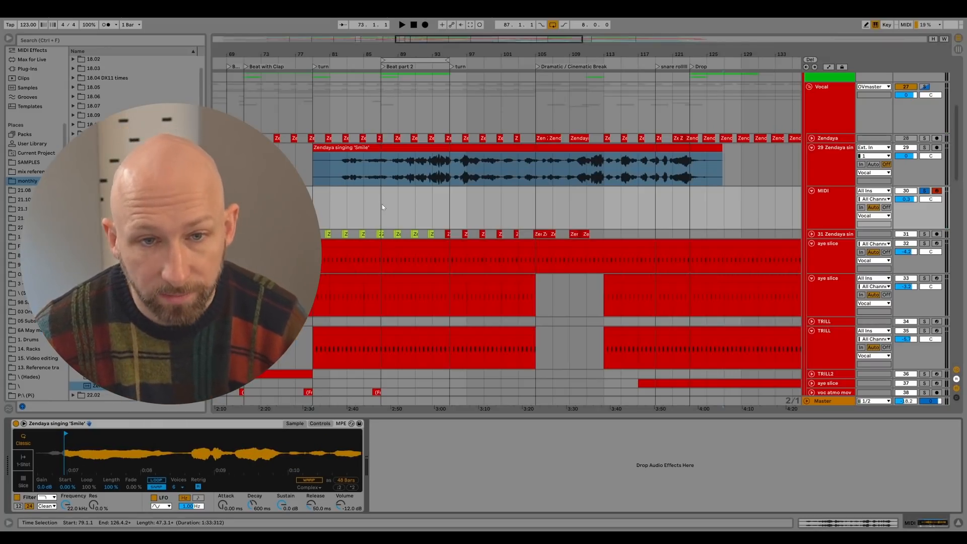
- Insert an empty two-bar MIDI clip from bar 87 to bar 89 on the MIDI track
left_click_drag(382, 204, 397, 205)
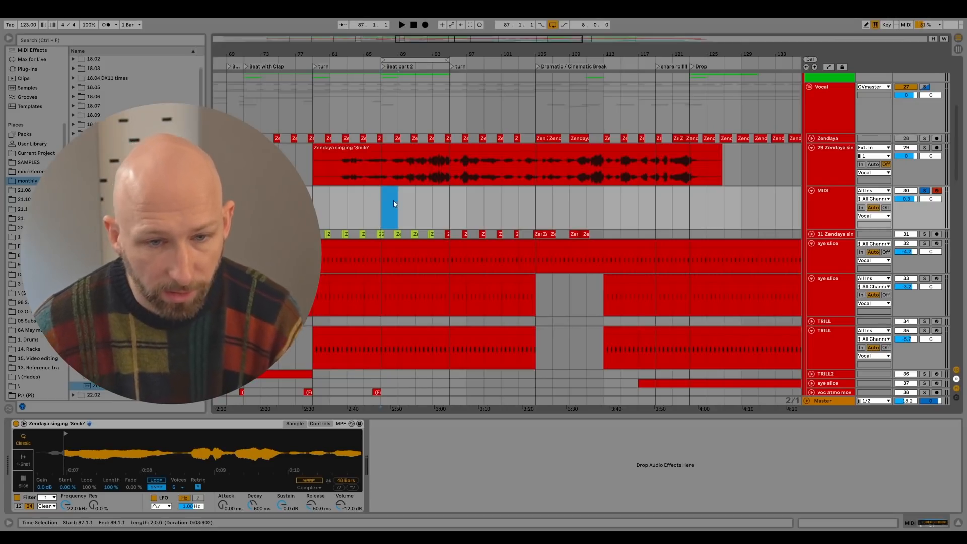
right_click(393, 202)
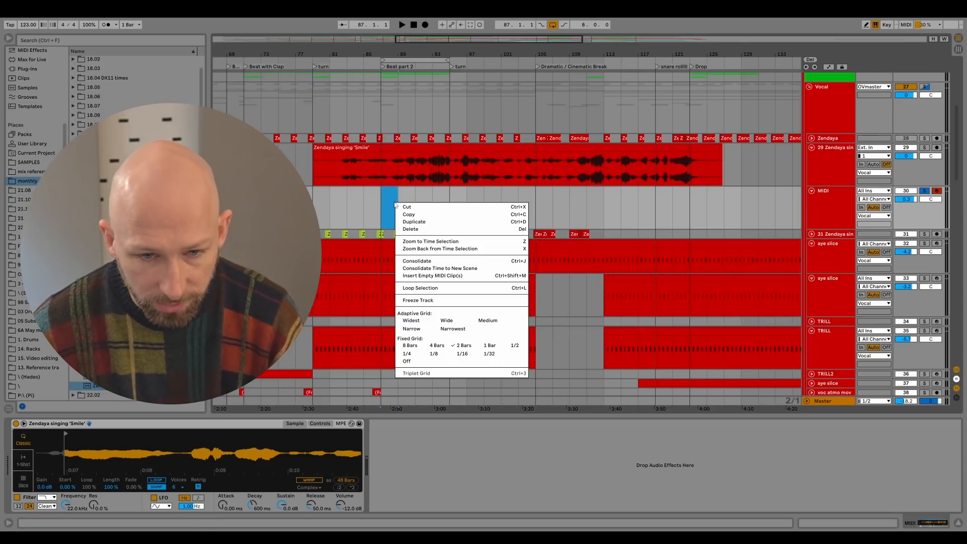
left_click(446, 276)
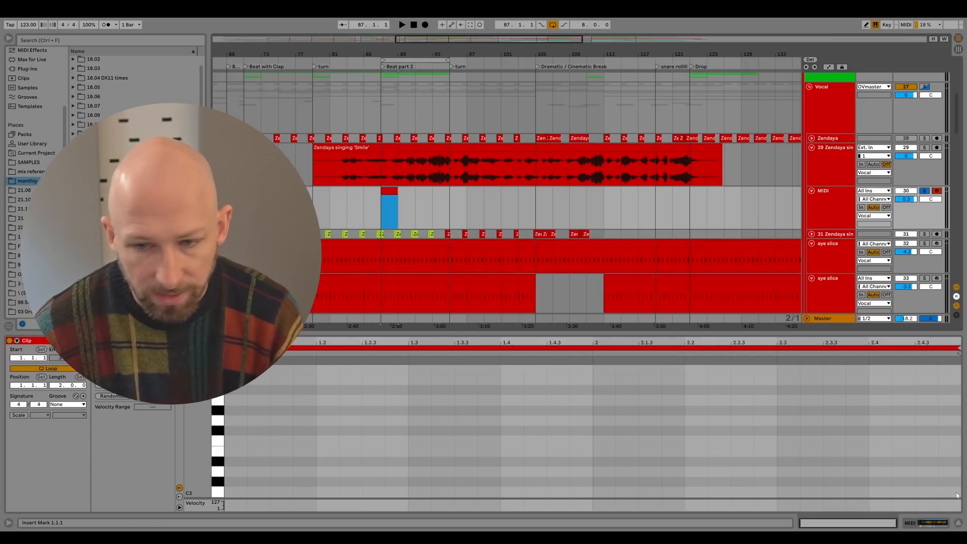
- Shorten the MIDI clip's loop to one bar and set its editing grid to a fixed 1/16
left_click_drag(959, 349, 592, 353)
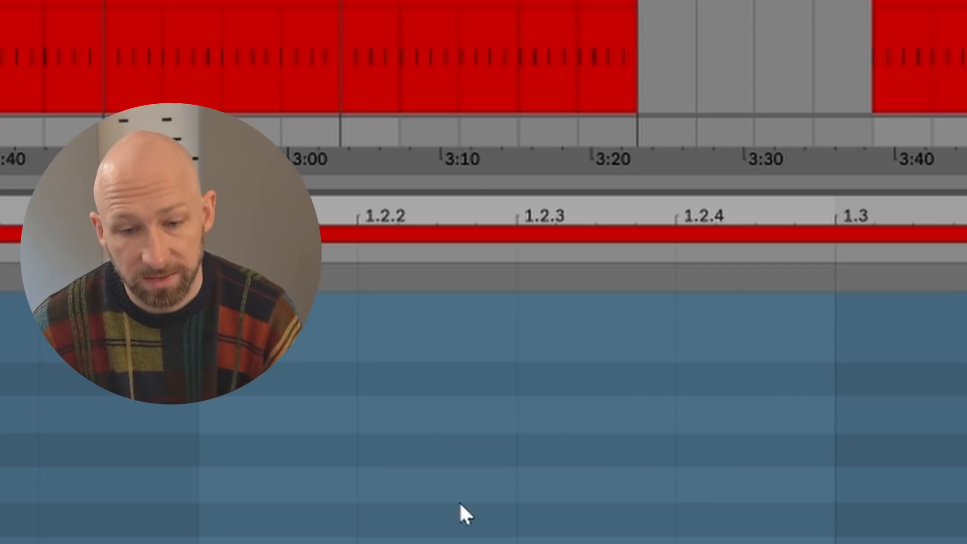
right_click(475, 422)
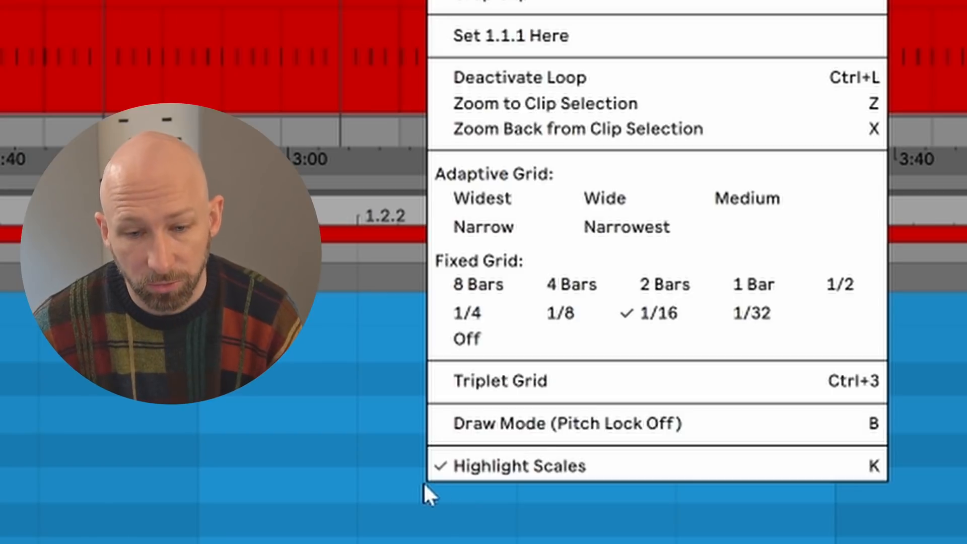
left_click(650, 309)
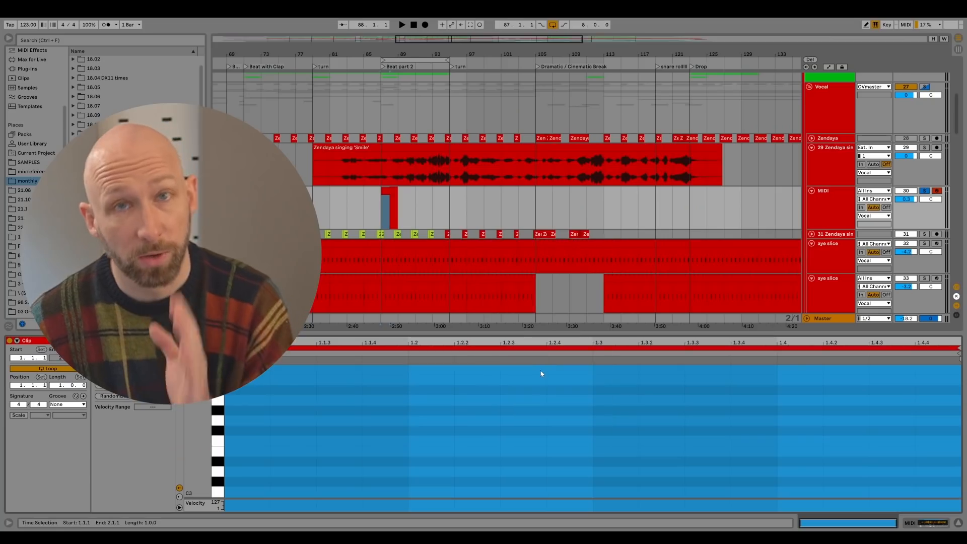
left_click(508, 445)
- Add six sixteenth-long C3 notes at 1.1.1, 1.1.4, 1.2.3, 1.3, 1.3.3 and 1.4.2 in the clip
double_click(249, 492)
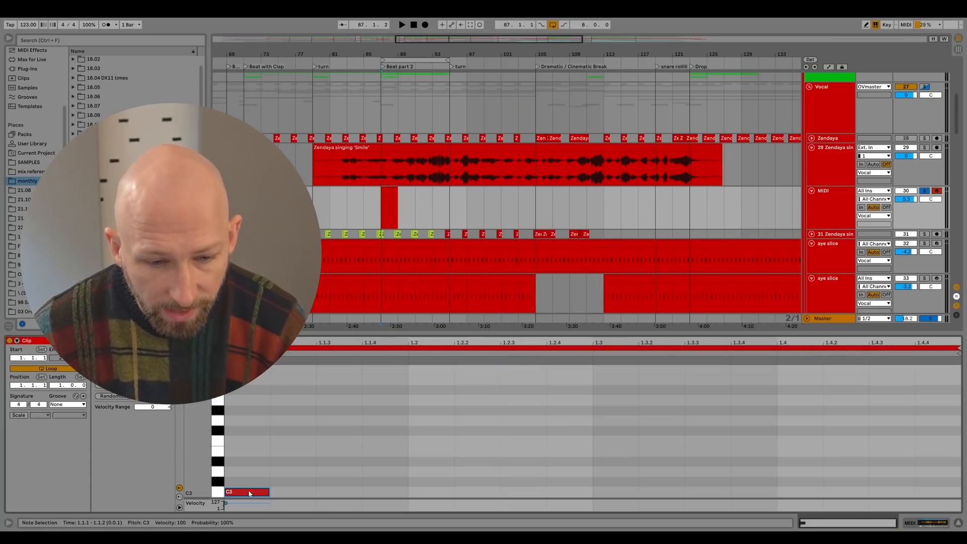
double_click(386, 491)
double_click(515, 492)
double_click(616, 492)
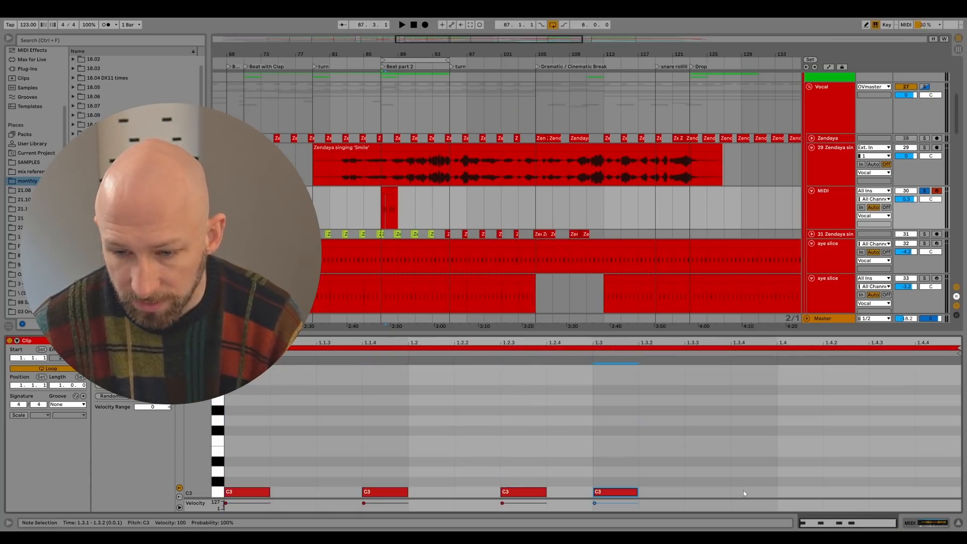
double_click(715, 493)
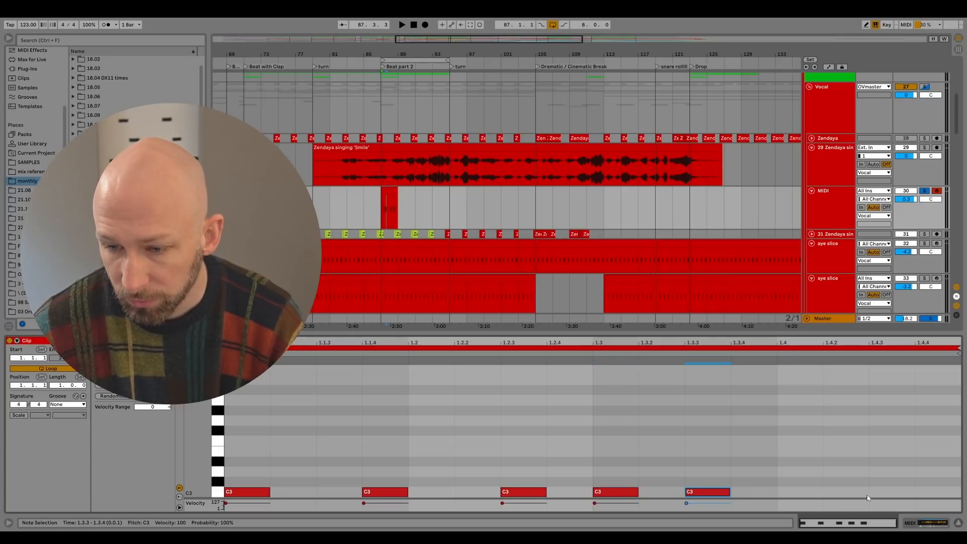
double_click(838, 492)
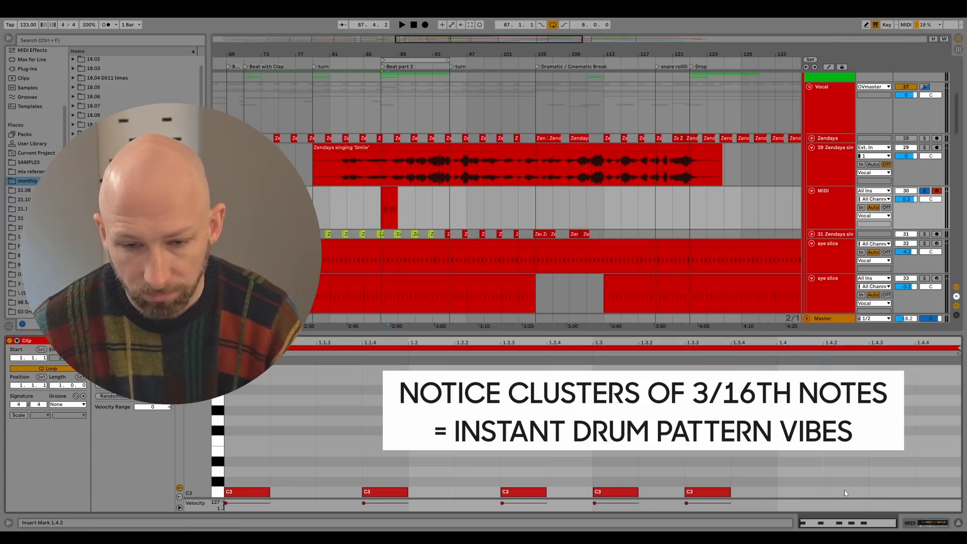
- Loop the arrangement over the two-bar MIDI clip at bar 87 and start playback
left_click(394, 191)
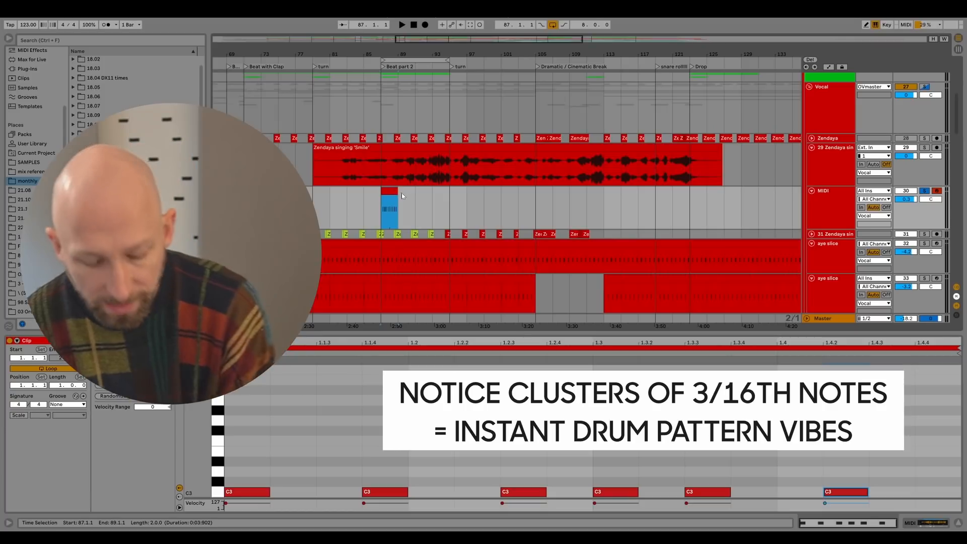
key("ctrl+l")
key("space")
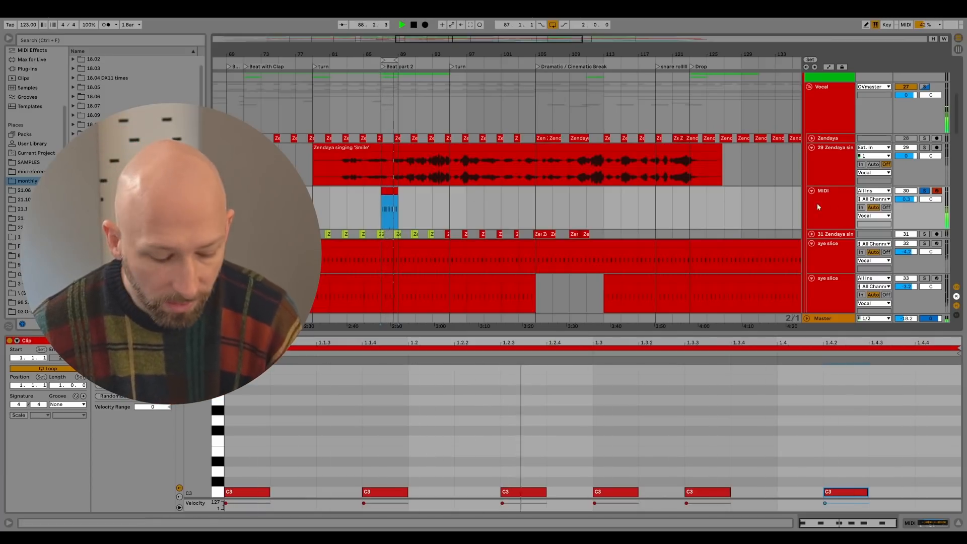
- Show the MIDI track's devices and move the Simpler's sample start midway between 0:07 and 0:08
key("shift+Tab")
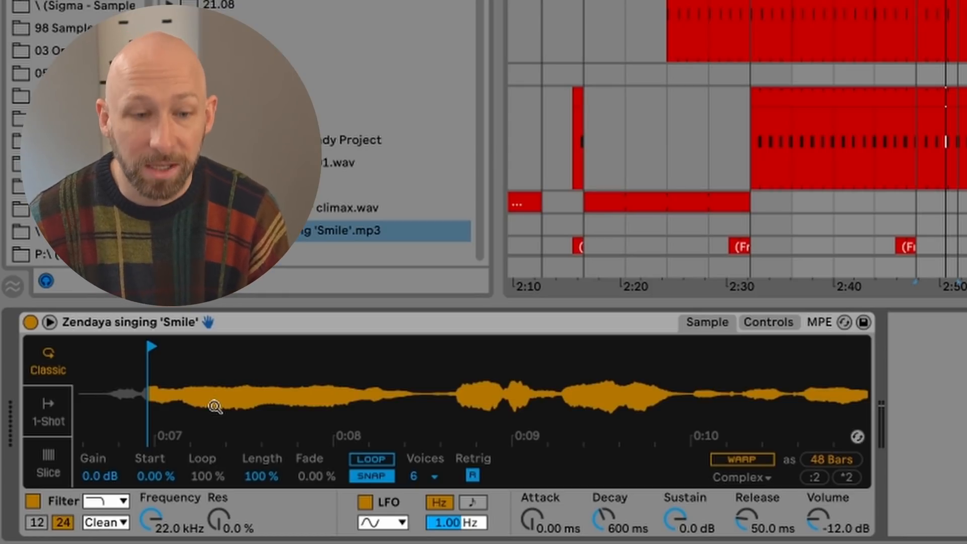
left_click_drag(152, 347, 257, 348)
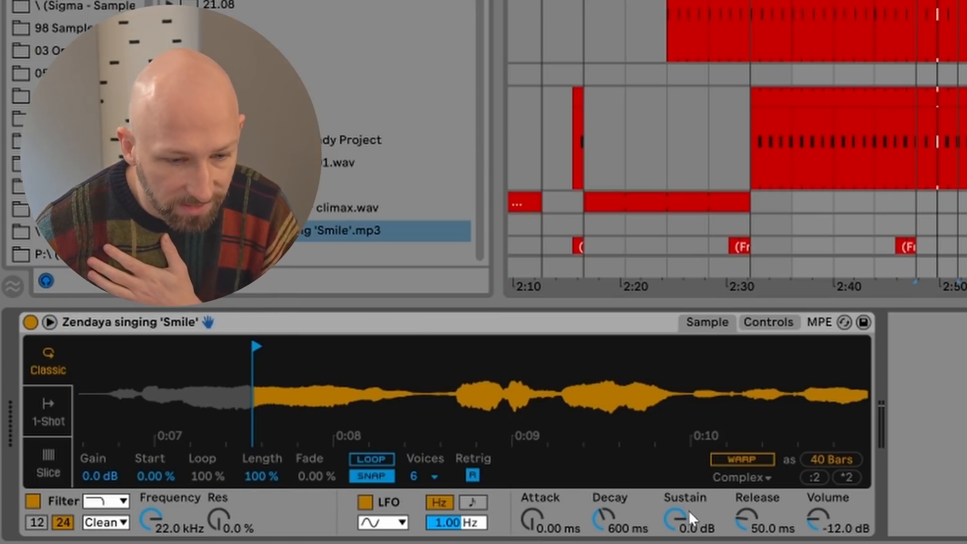
- Shape the Simpler's amplitude envelope with sustain at -inf dB, decay at 347 ms and release at 832 ms
left_click(770, 323)
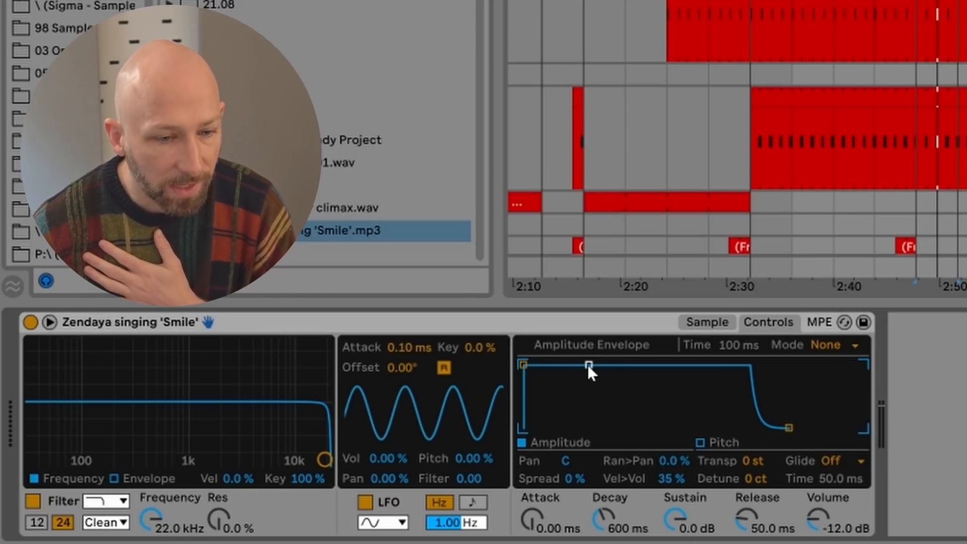
left_click_drag(588, 364, 592, 428)
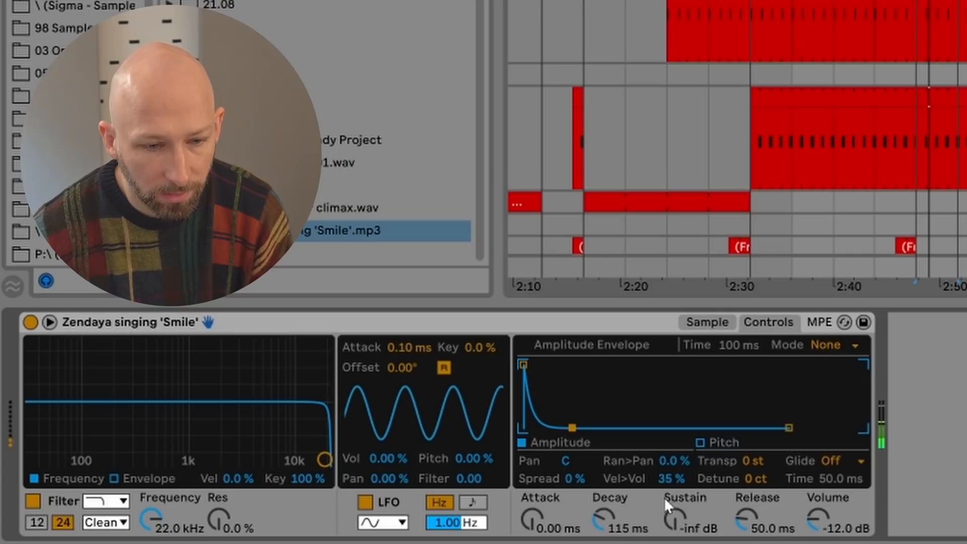
left_click_drag(603, 519, 603, 471)
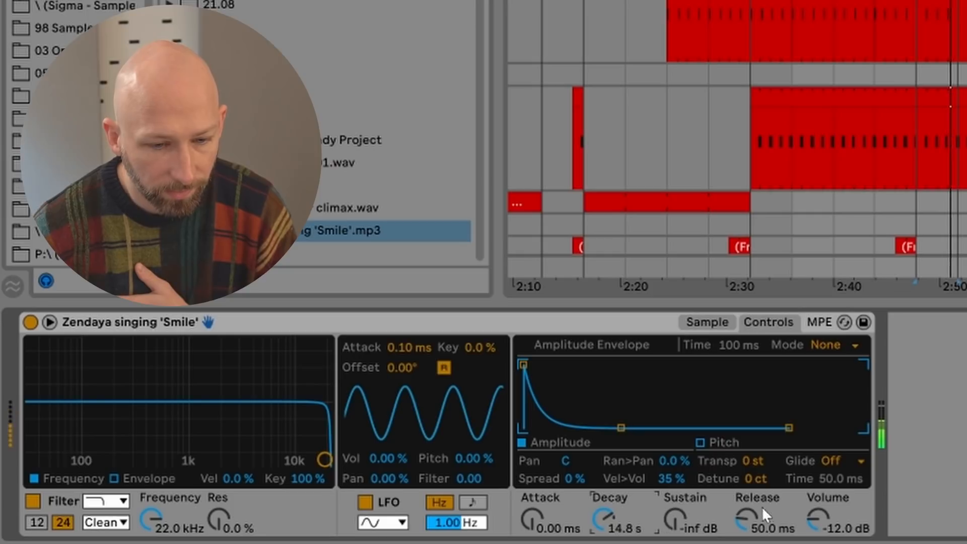
left_click_drag(761, 506, 762, 484)
left_click_drag(602, 519, 603, 537)
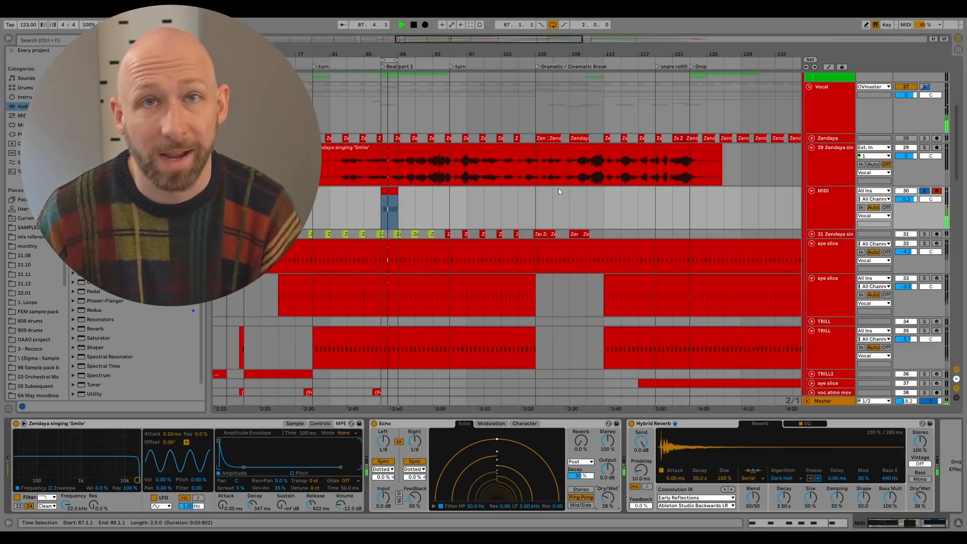
- Move the Simpler's sample start to a later vocal phrase at about 0:09 and stop playback
left_click(295, 424)
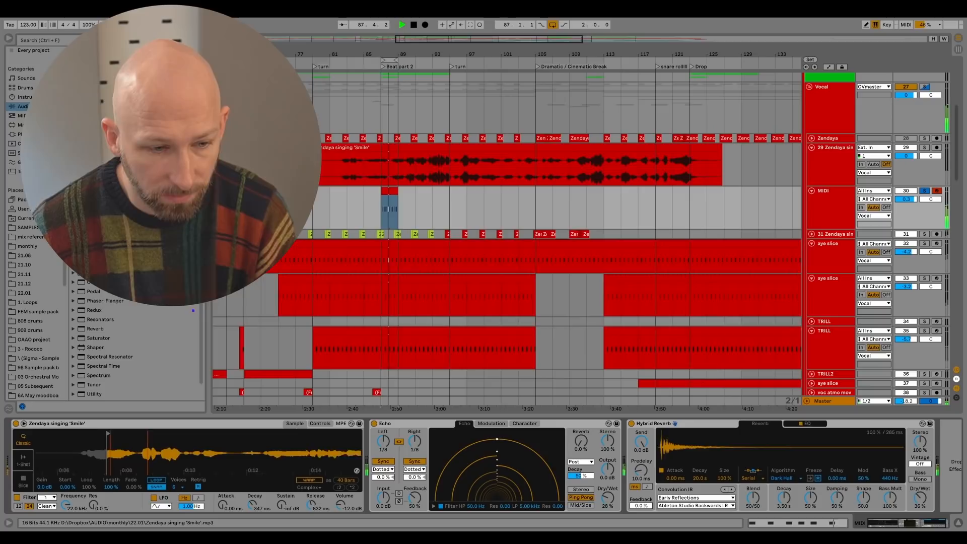
left_click_drag(142, 445, 143, 440)
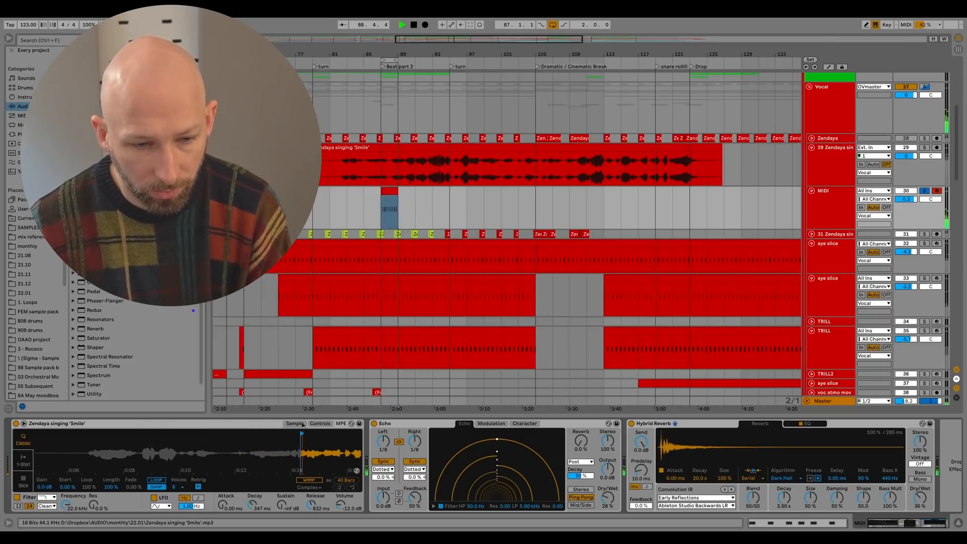
key("space")
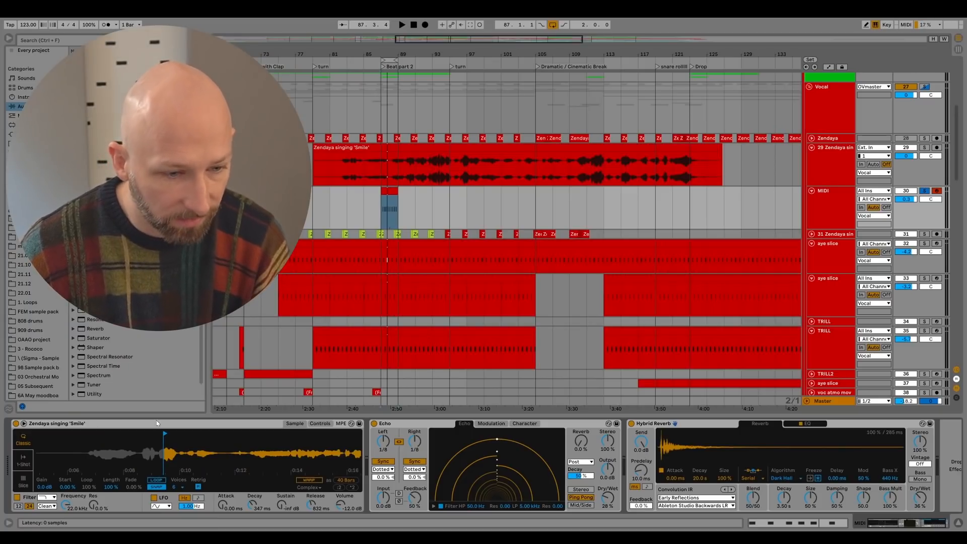
- Convert the Simpler into a Drum Rack and copy its C1 vocal pad onto the C#1 pad
left_click(127, 428)
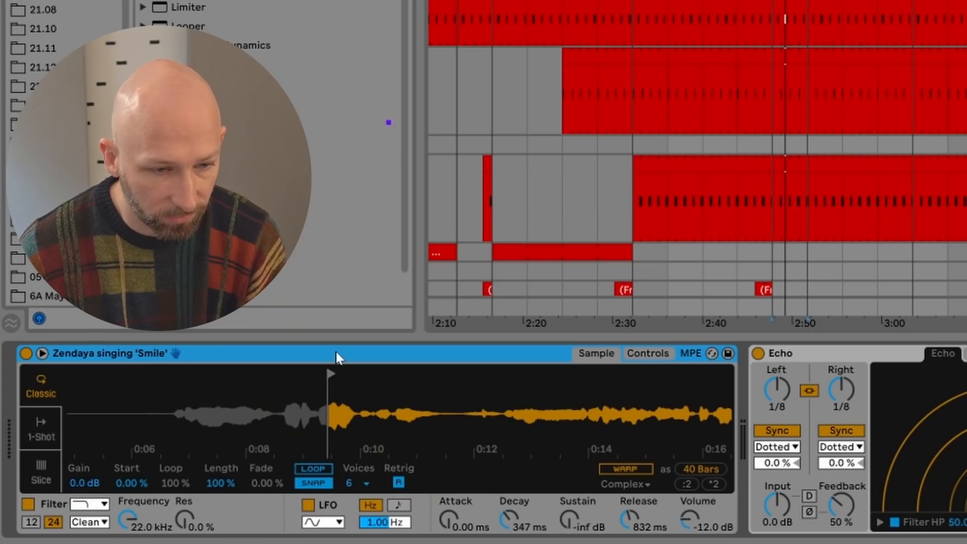
right_click(170, 423)
left_click(401, 196)
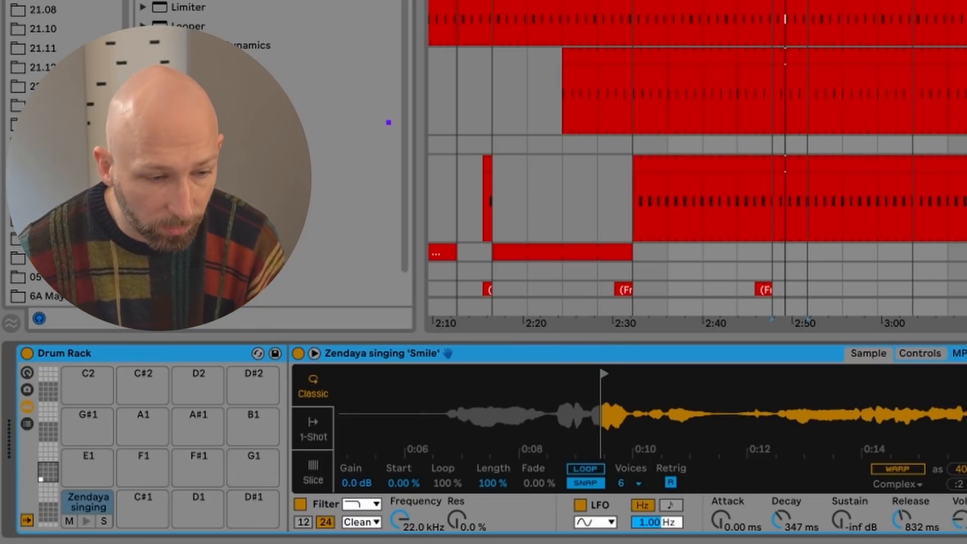
left_click(79, 515)
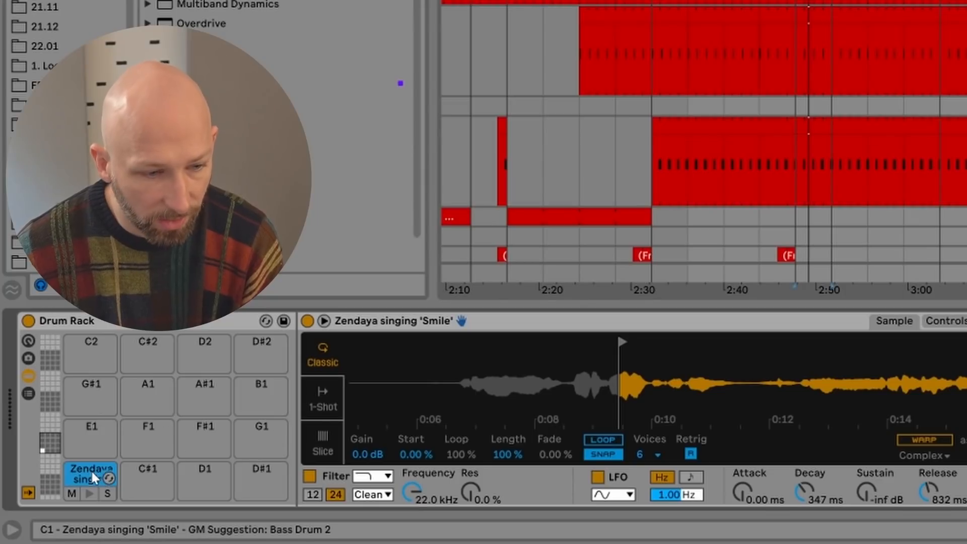
left_click_drag(92, 478, 162, 501)
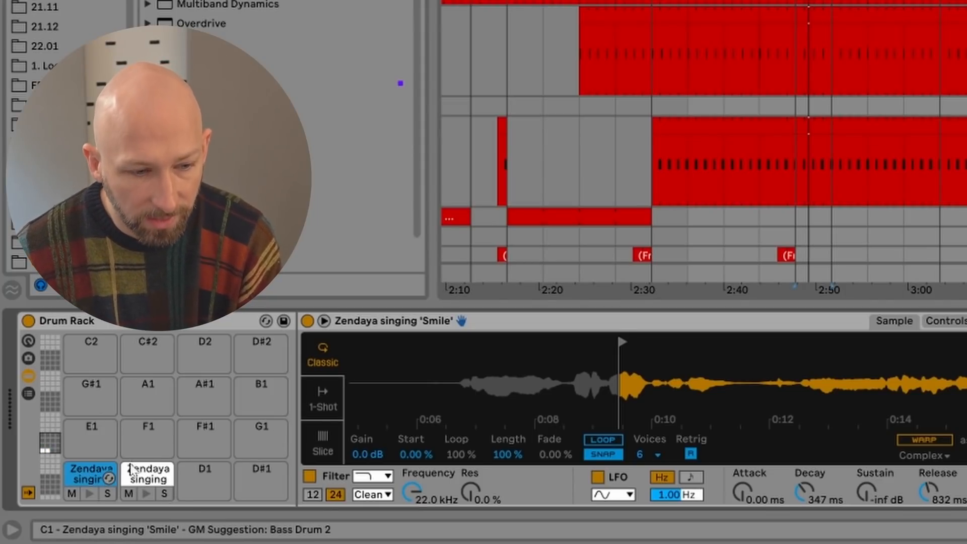
- Move the C#1 pad's sample start to between 0:07 and 0:08, auditioning it against the C1 pad before and after
left_click(89, 493)
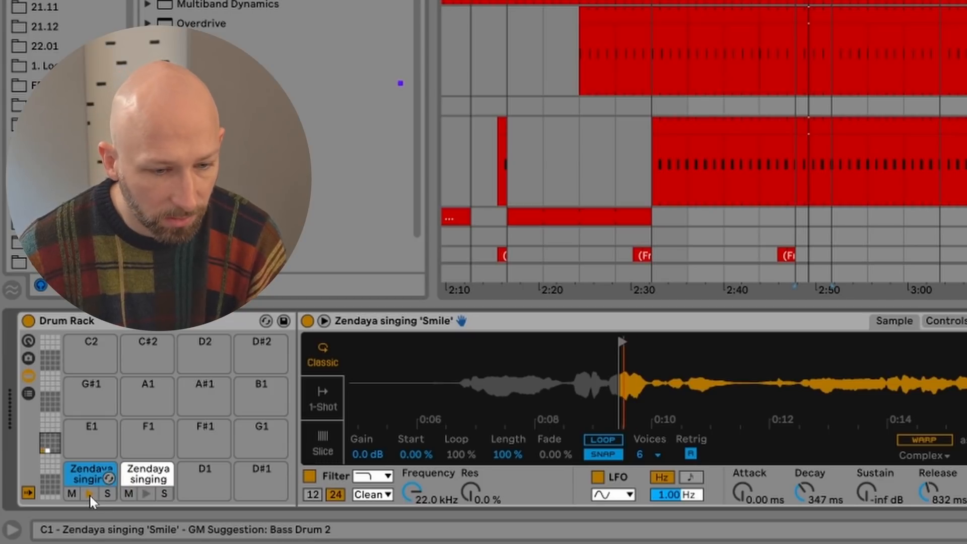
left_click(144, 494)
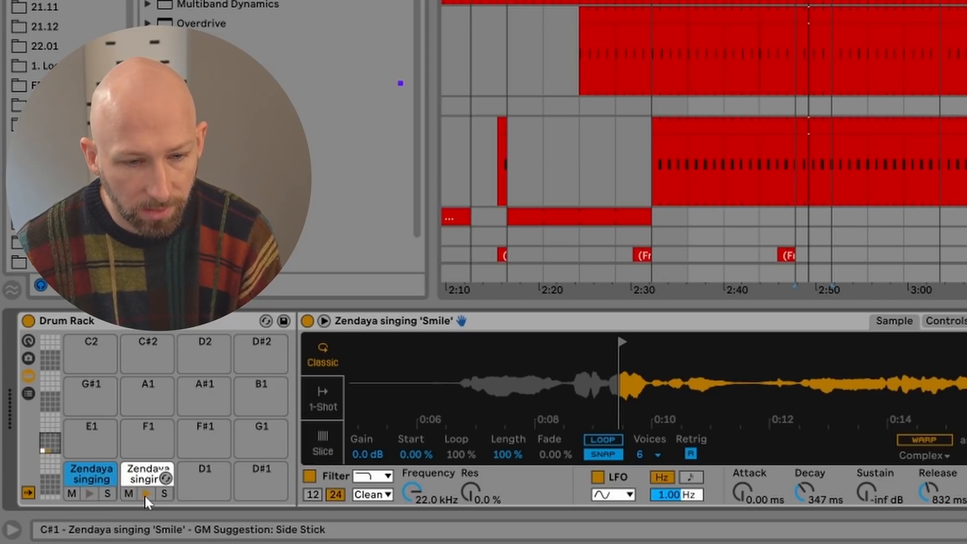
left_click(144, 479)
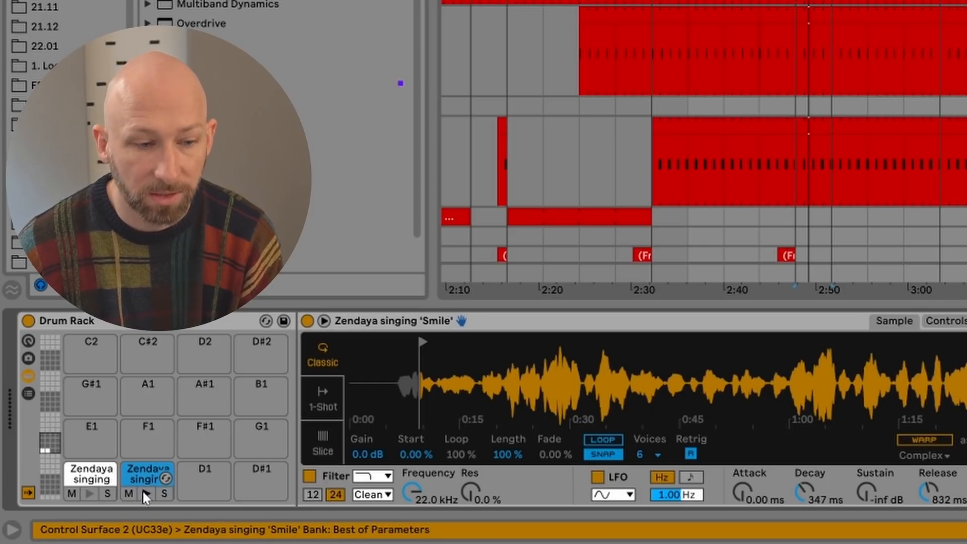
left_click_drag(429, 375, 467, 344)
left_click(145, 491)
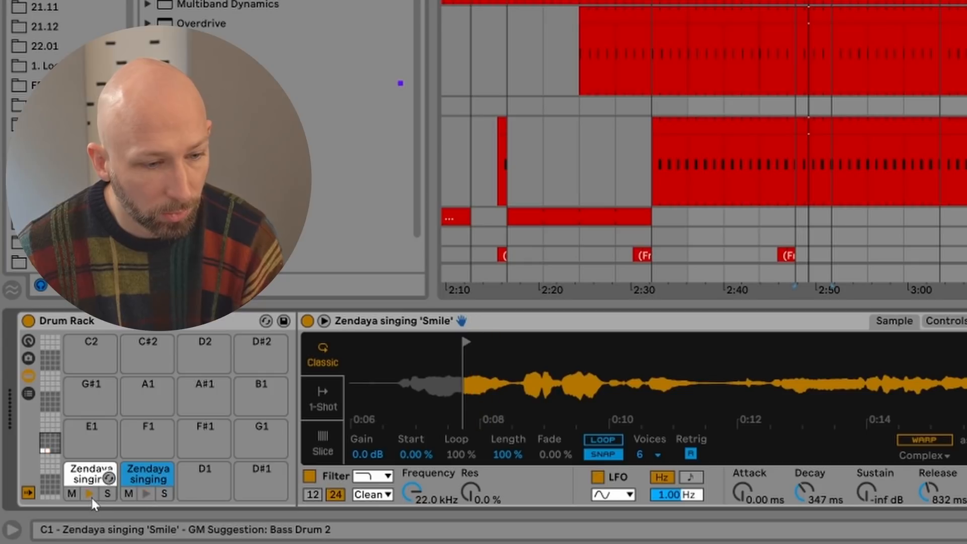
left_click(144, 493)
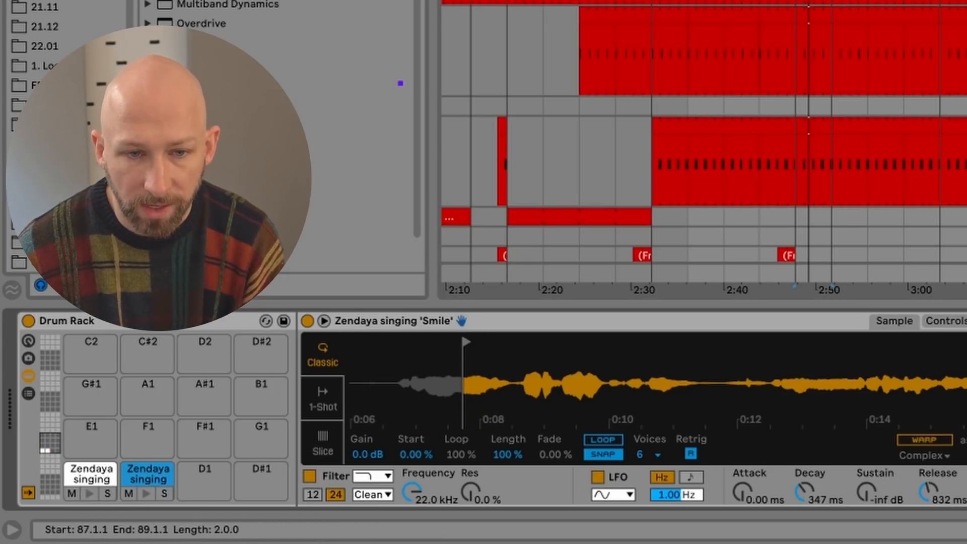
- Show the MIDI clip's notes and move all C3 notes down to the C#1 vocal pad's row
key("shift+Tab")
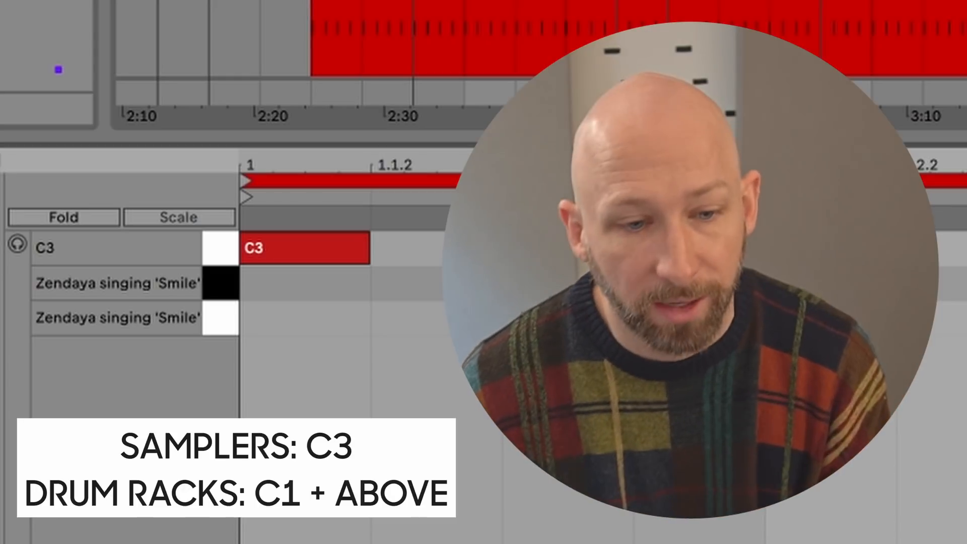
left_click(217, 261)
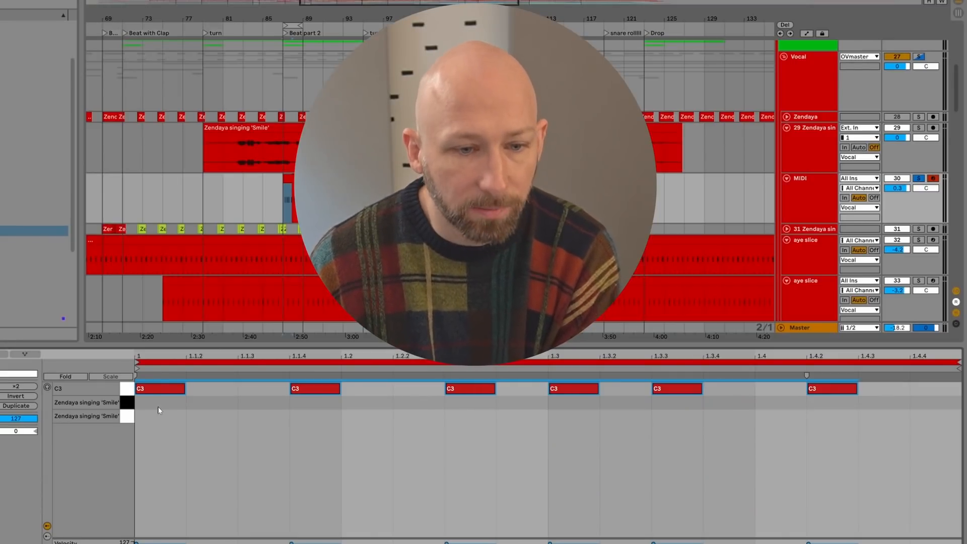
key("Down")
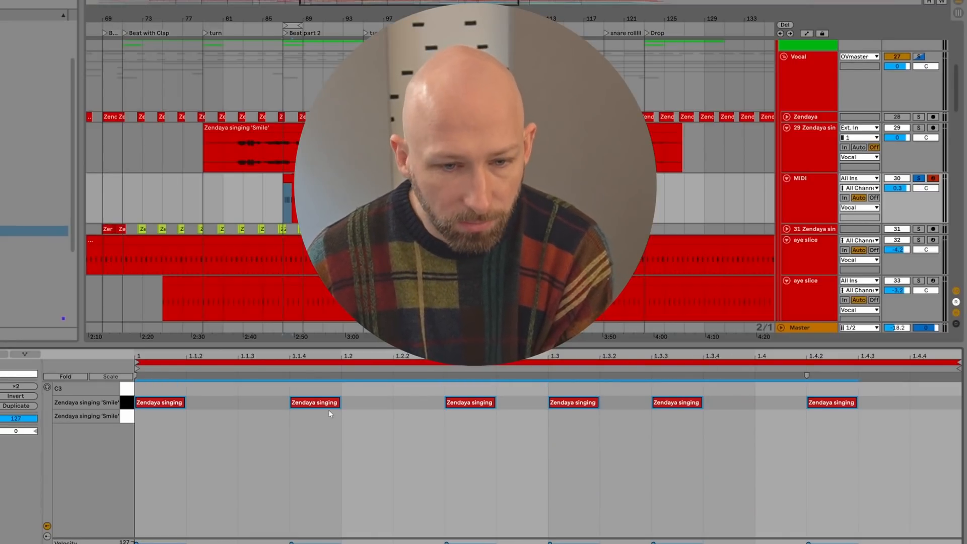
left_click(236, 426)
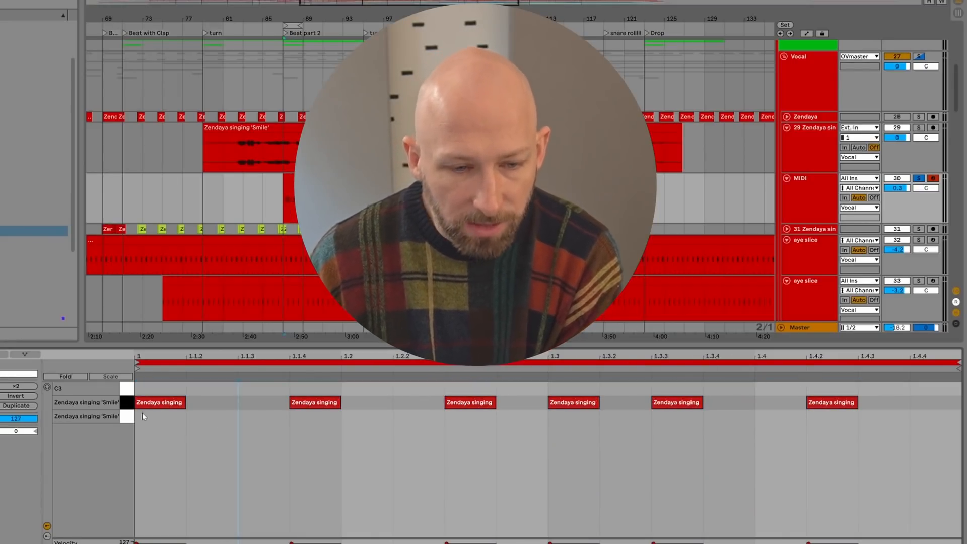
- Add sixteenth notes for the C1 vocal pad at 1.1.3, 1.2.3, 1.3.3 and 1.4.3
double_click(261, 418)
double_click(469, 418)
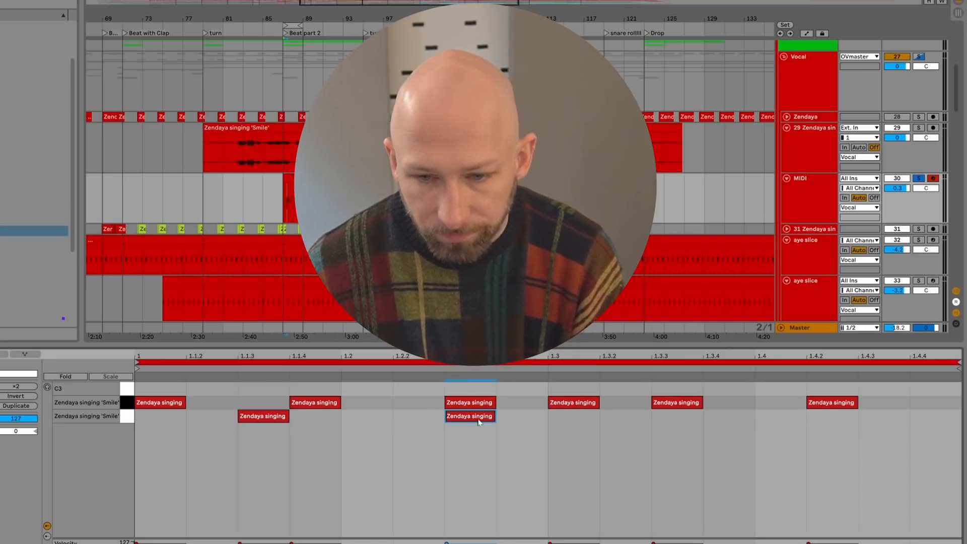
double_click(662, 416)
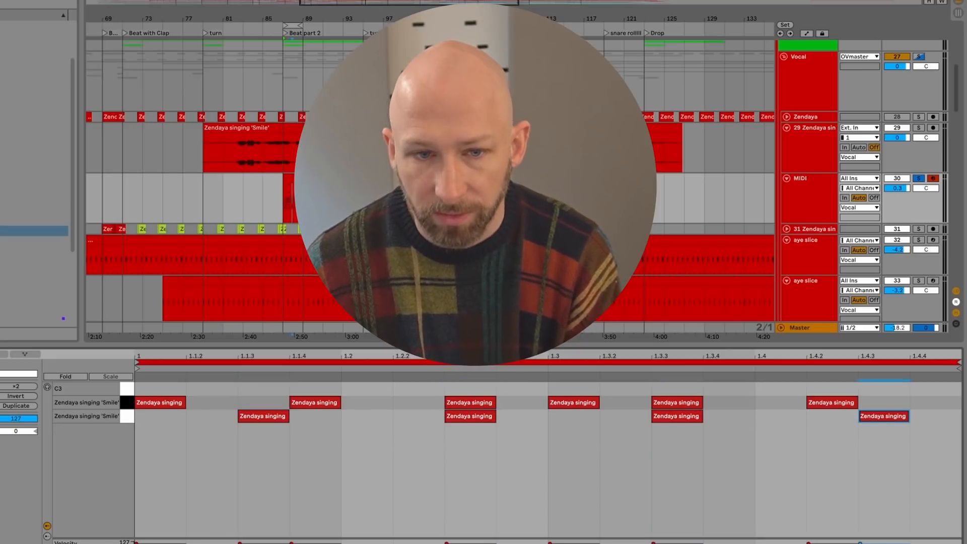
- Play the chopped vocal clip and solo the Perc group alongside Kickbassgoup and the MIDI track
left_click(294, 179)
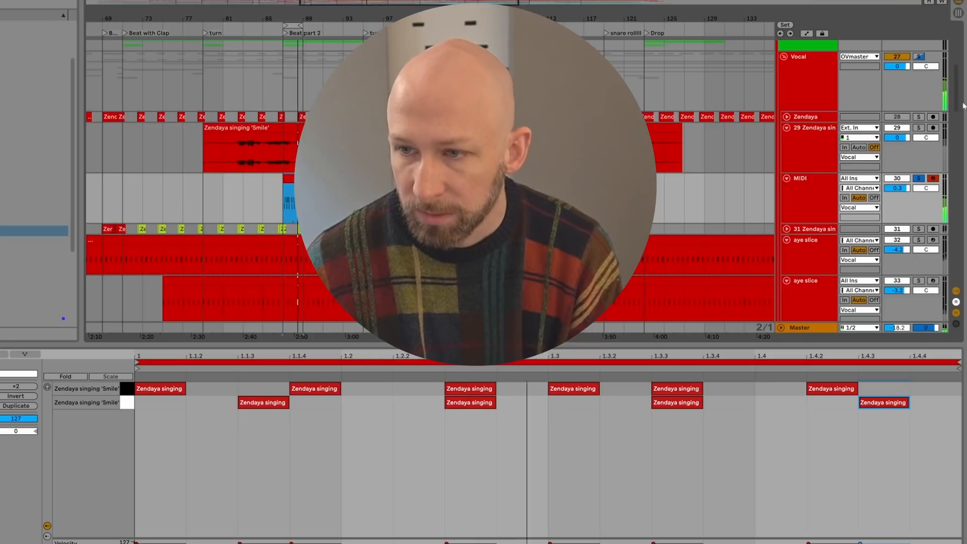
scroll(965, 72, "up", 5)
scroll(964, 72, "down", 3)
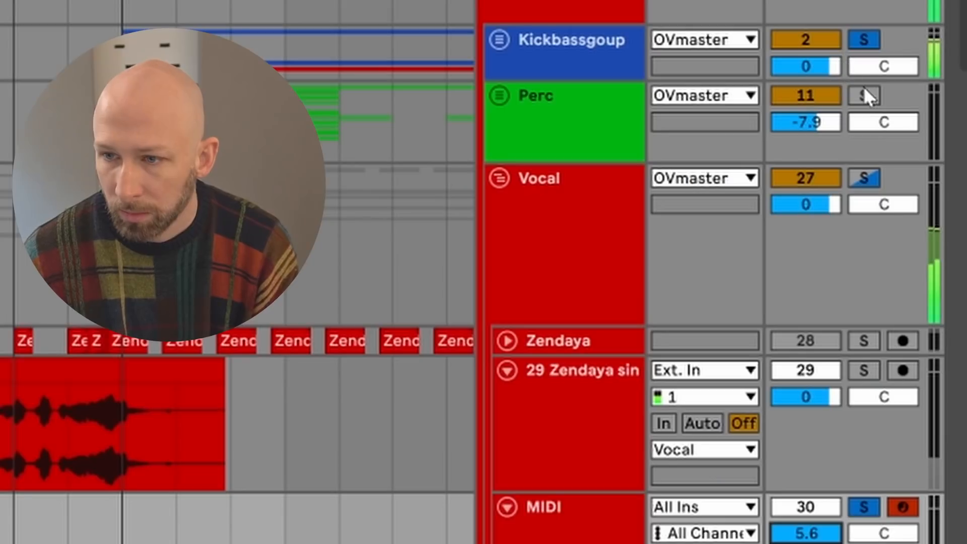
left_click(919, 107)
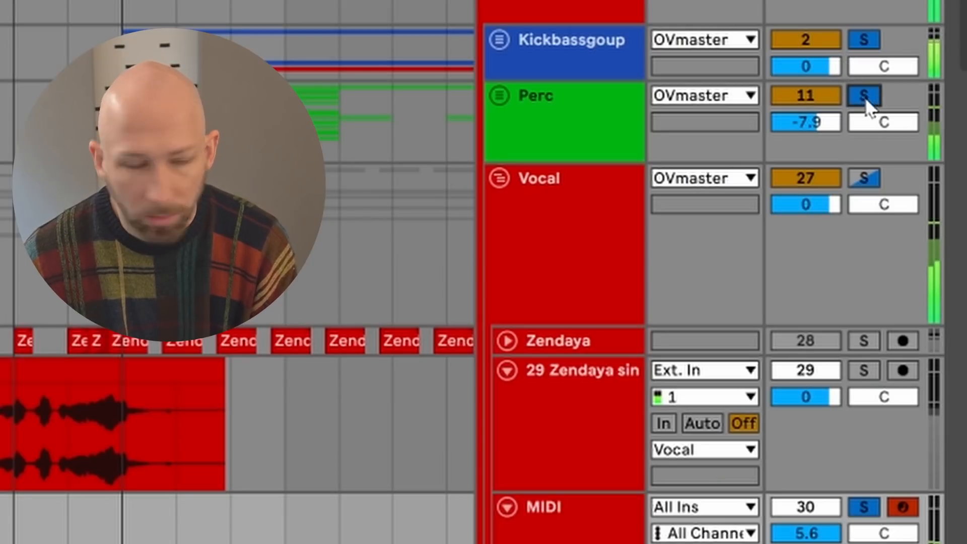